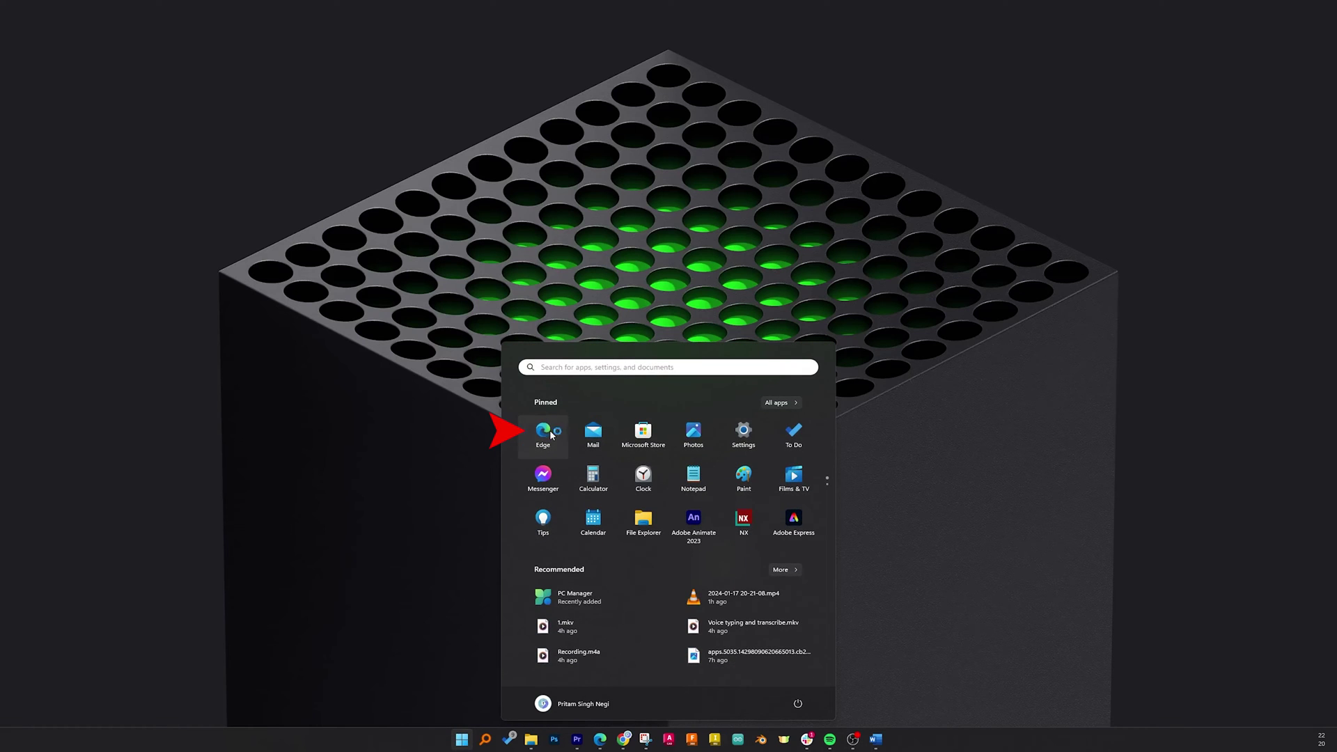
# Launch Edge and load office.com in a new InPrivate window.
pyautogui.click(550, 434)
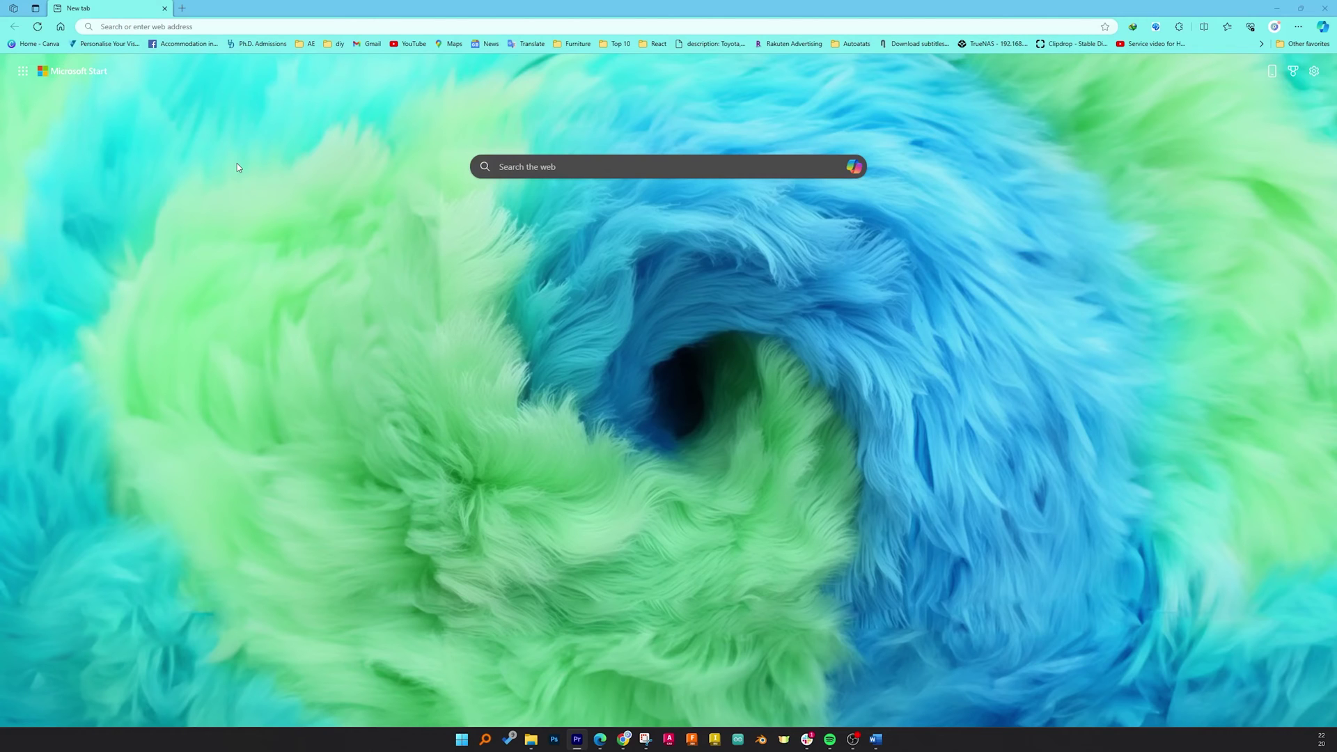
pyautogui.hotkey('alt', 'Tab')
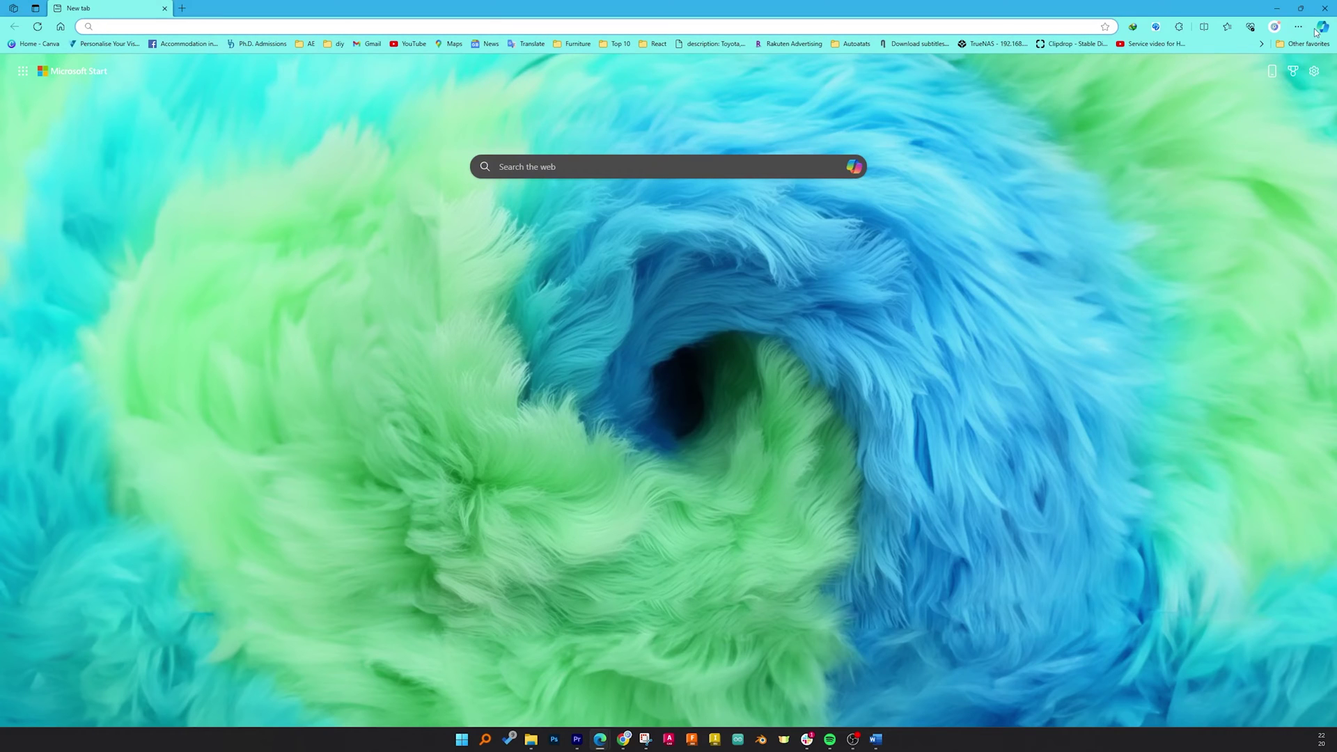
pyautogui.click(1299, 26)
pyautogui.click(1225, 76)
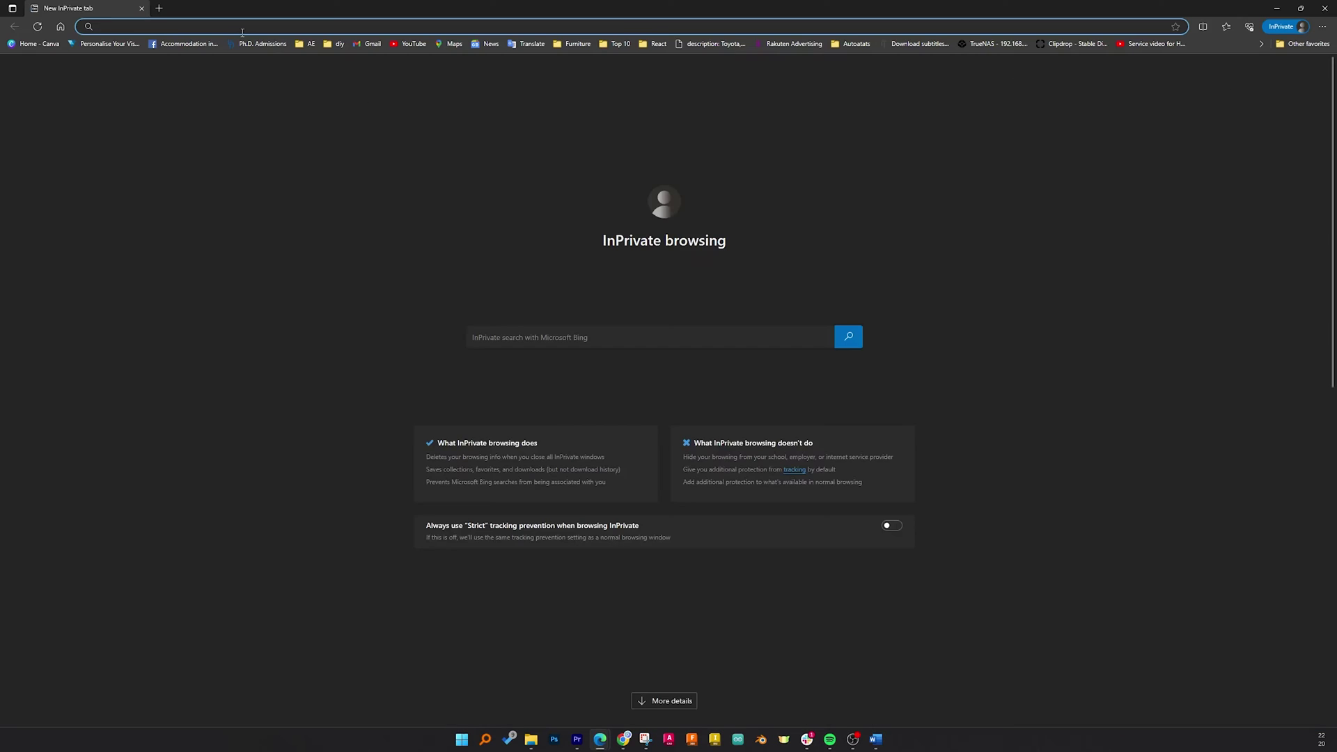
pyautogui.write('office.com')
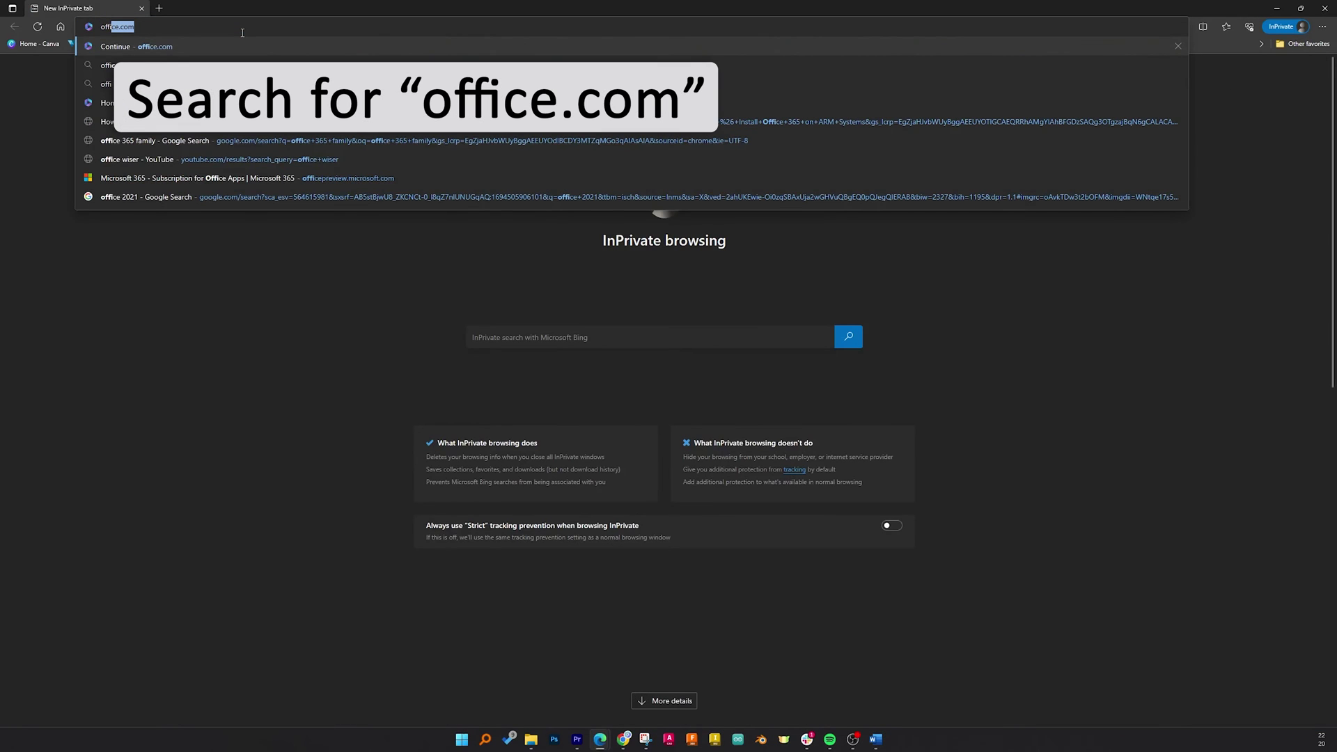
pyautogui.press('Return')
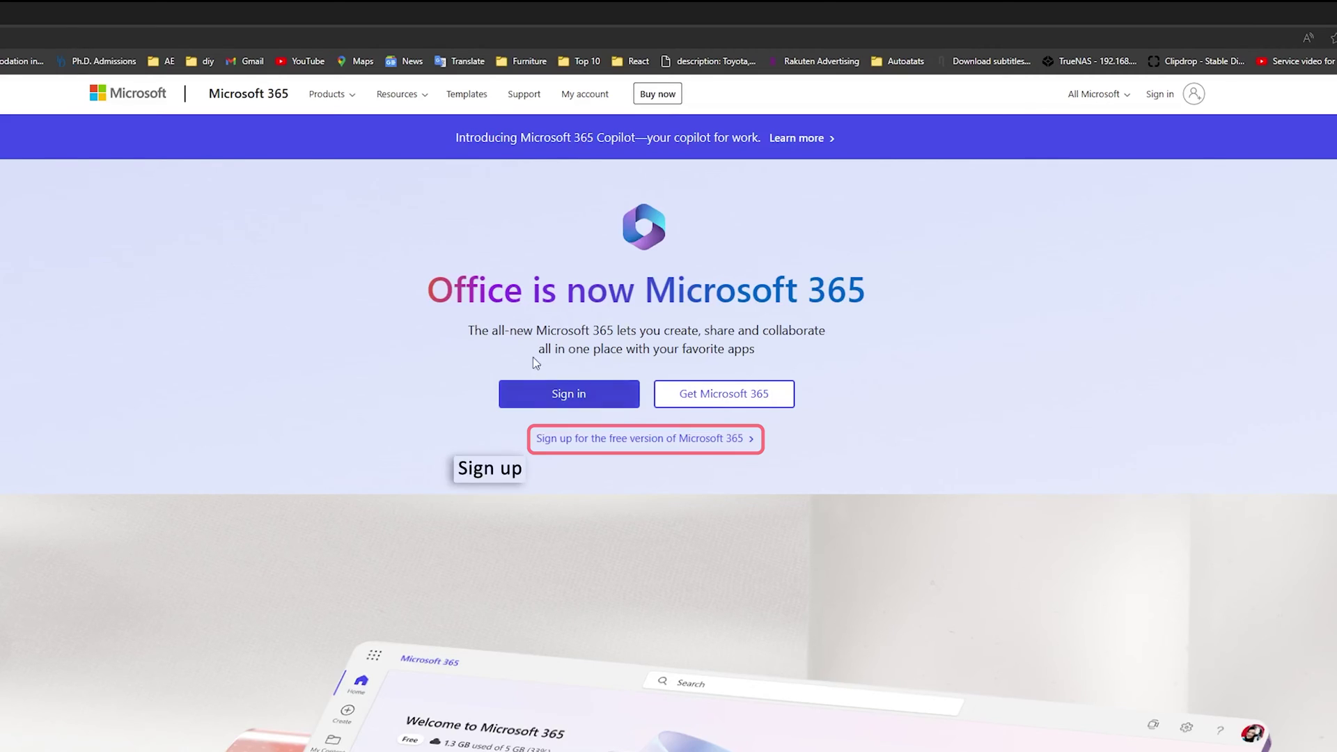
pyautogui.rightClick(597, 447)
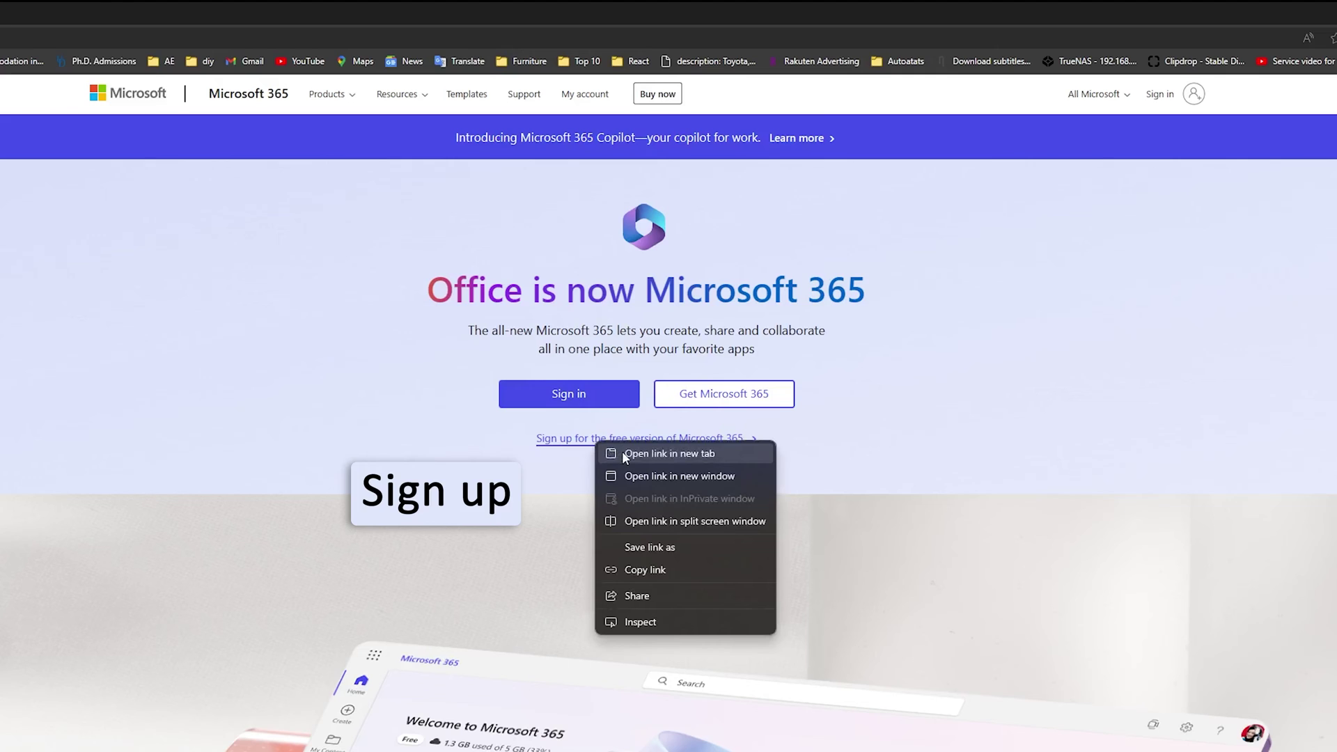
pyautogui.click(621, 451)
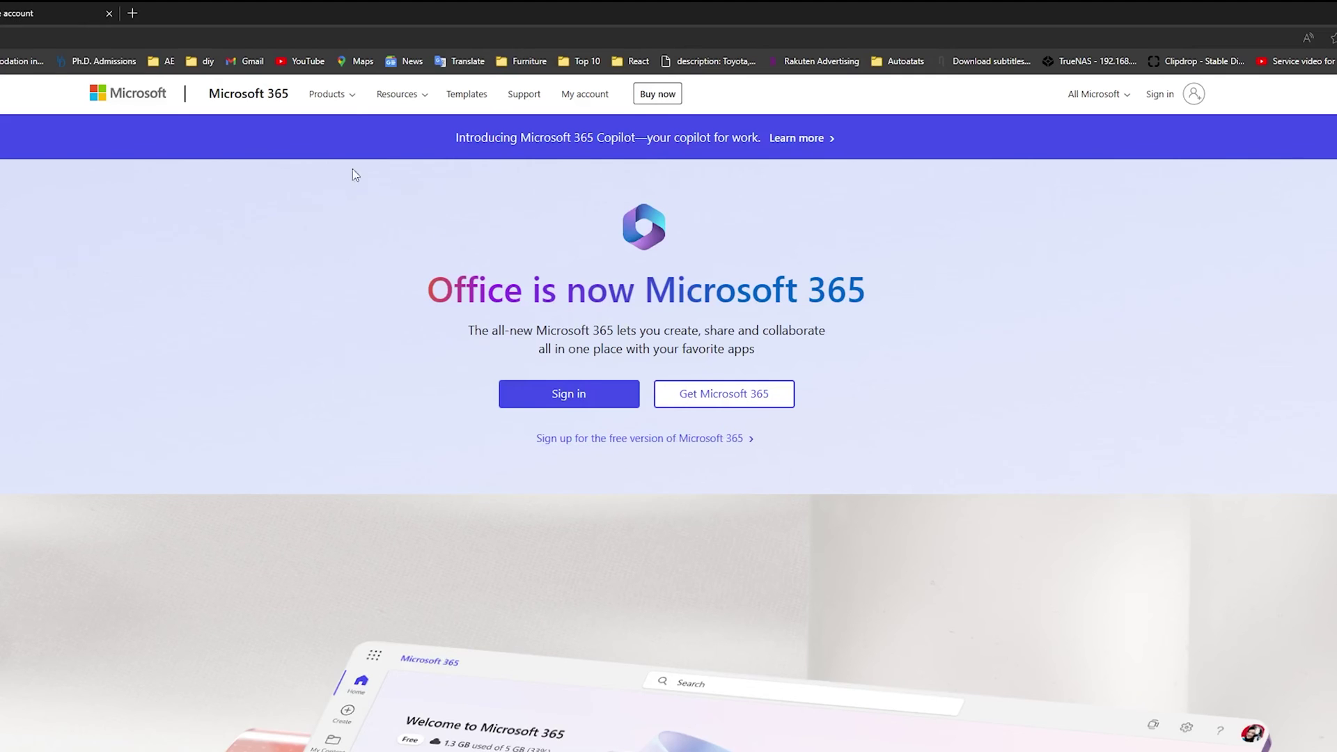
pyautogui.click(12, 7)
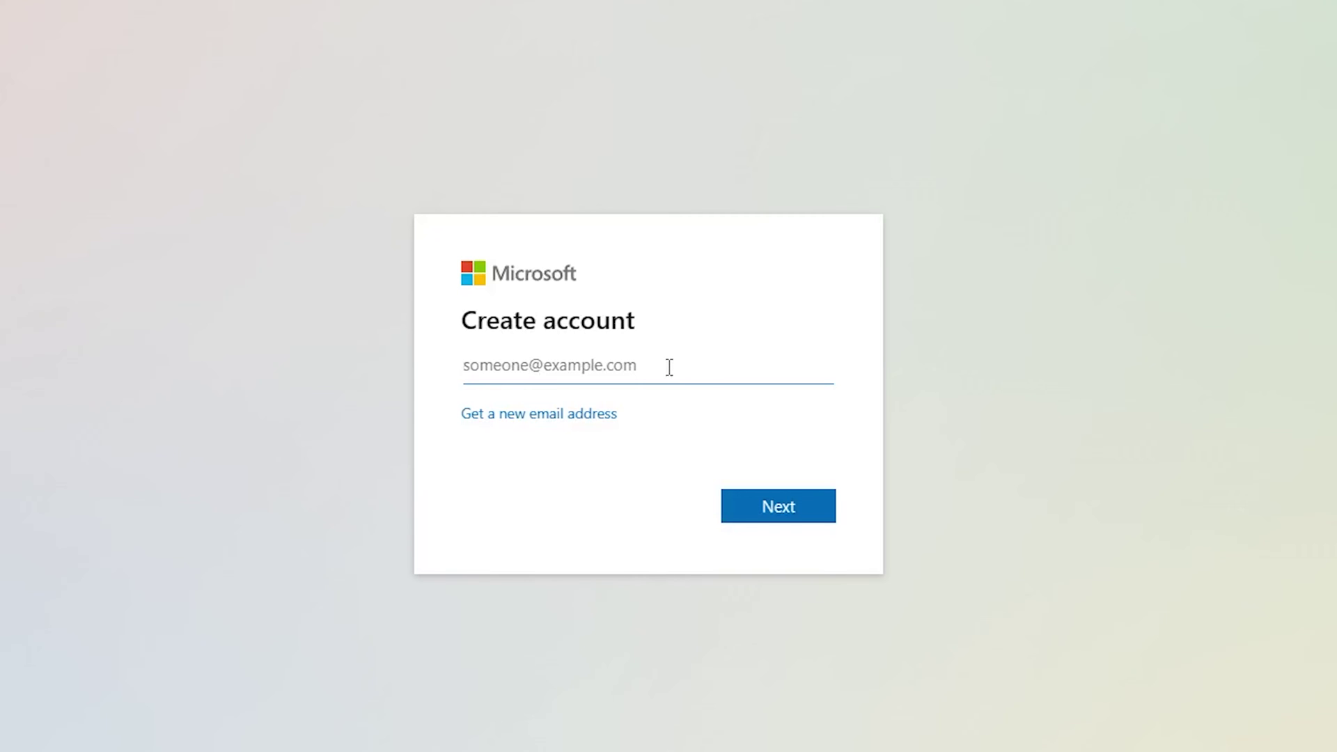
pyautogui.click(606, 416)
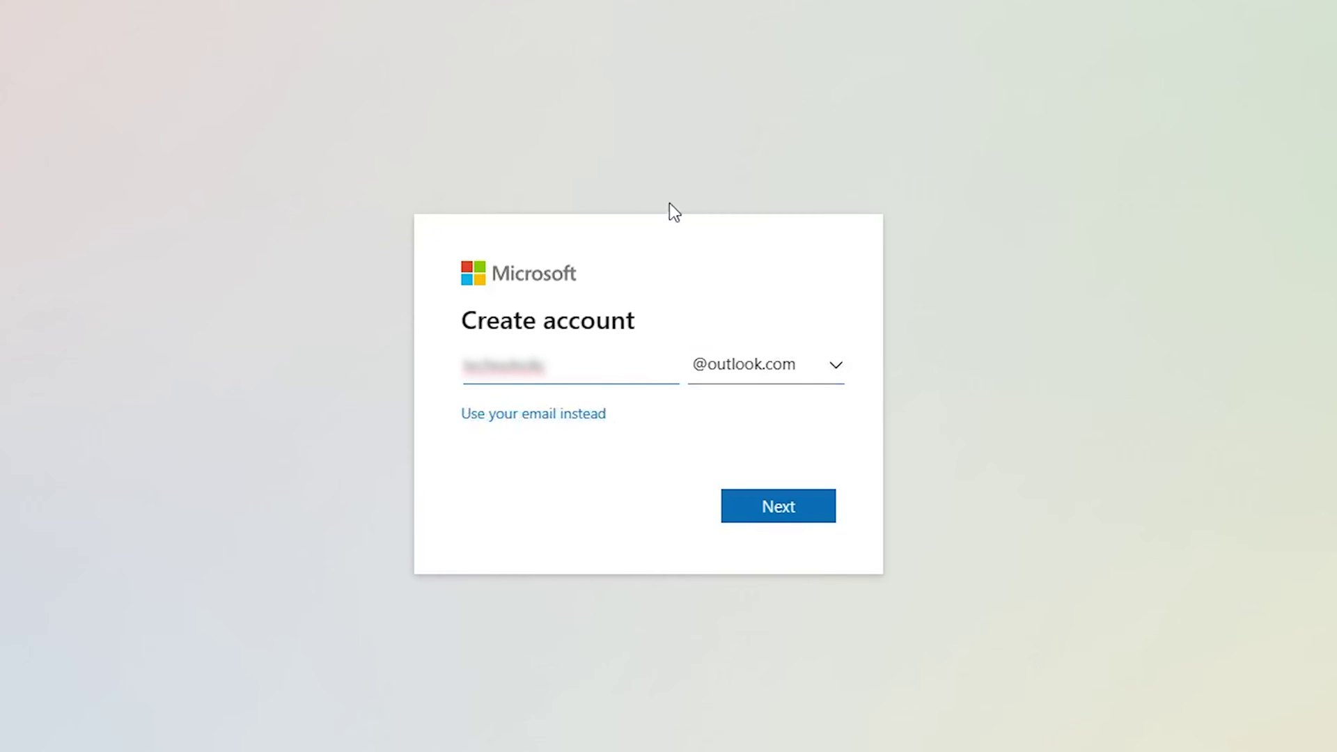
pyautogui.click(822, 387)
pyautogui.click(741, 424)
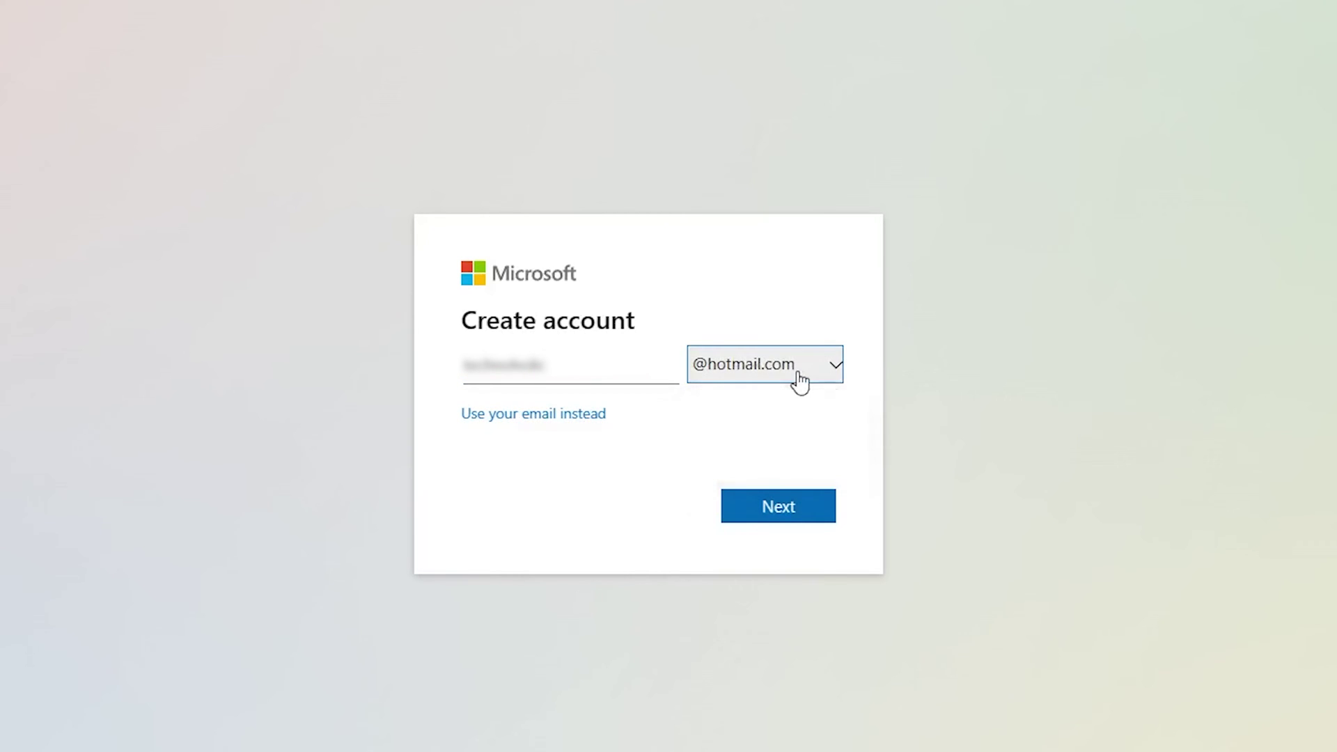
pyautogui.click(801, 383)
pyautogui.click(780, 402)
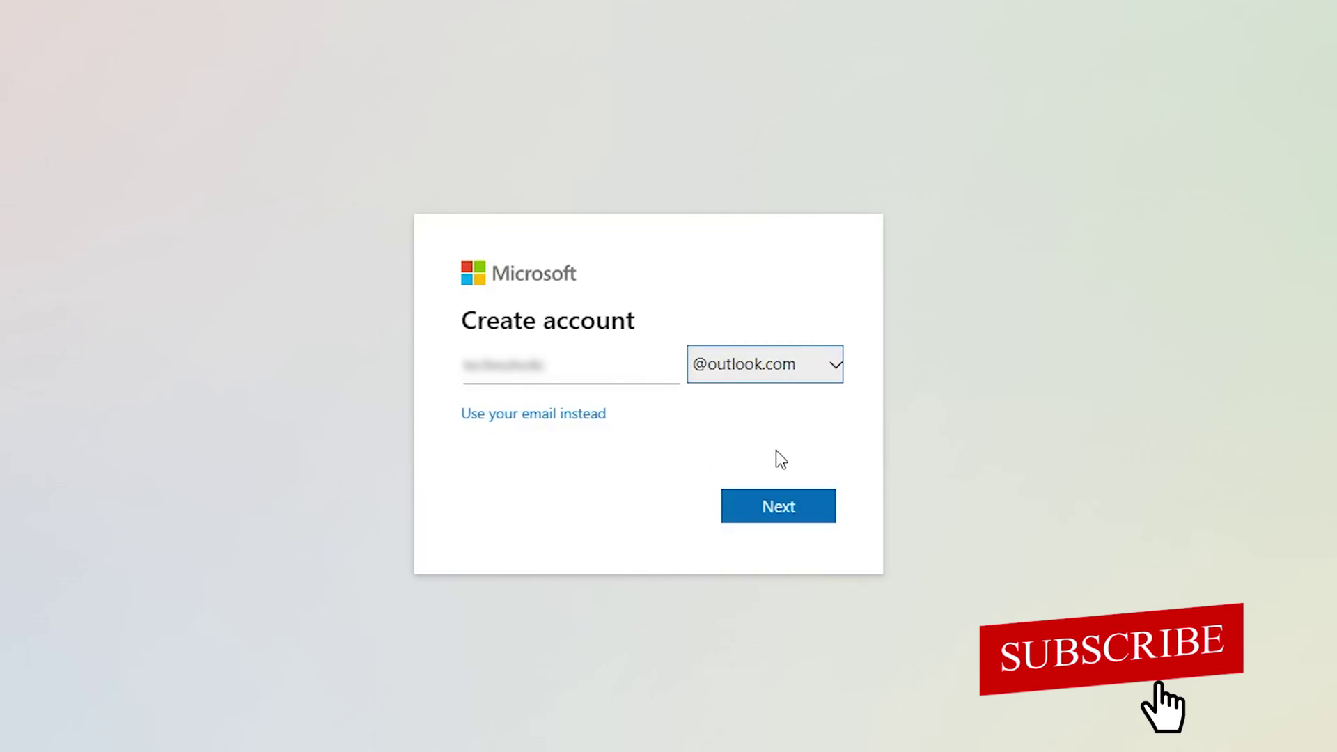
pyautogui.click(781, 378)
pyautogui.click(773, 422)
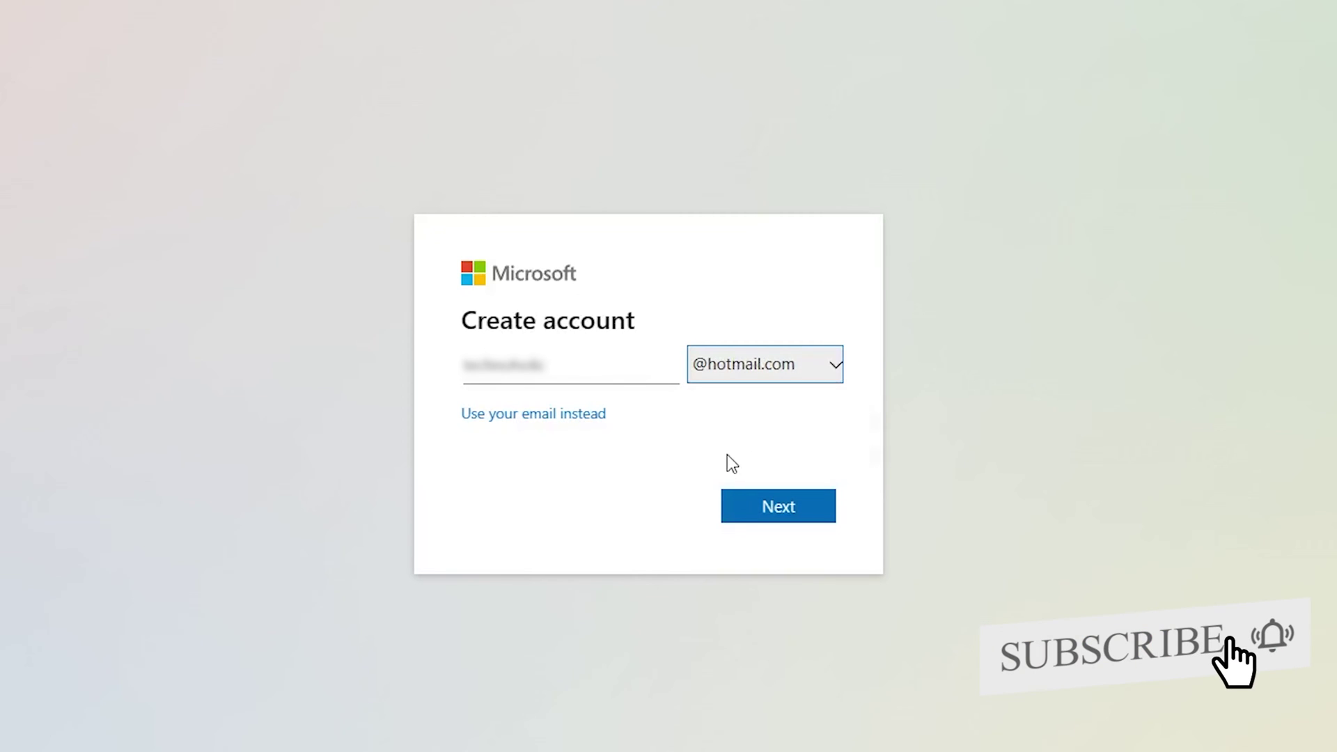
pyautogui.click(762, 512)
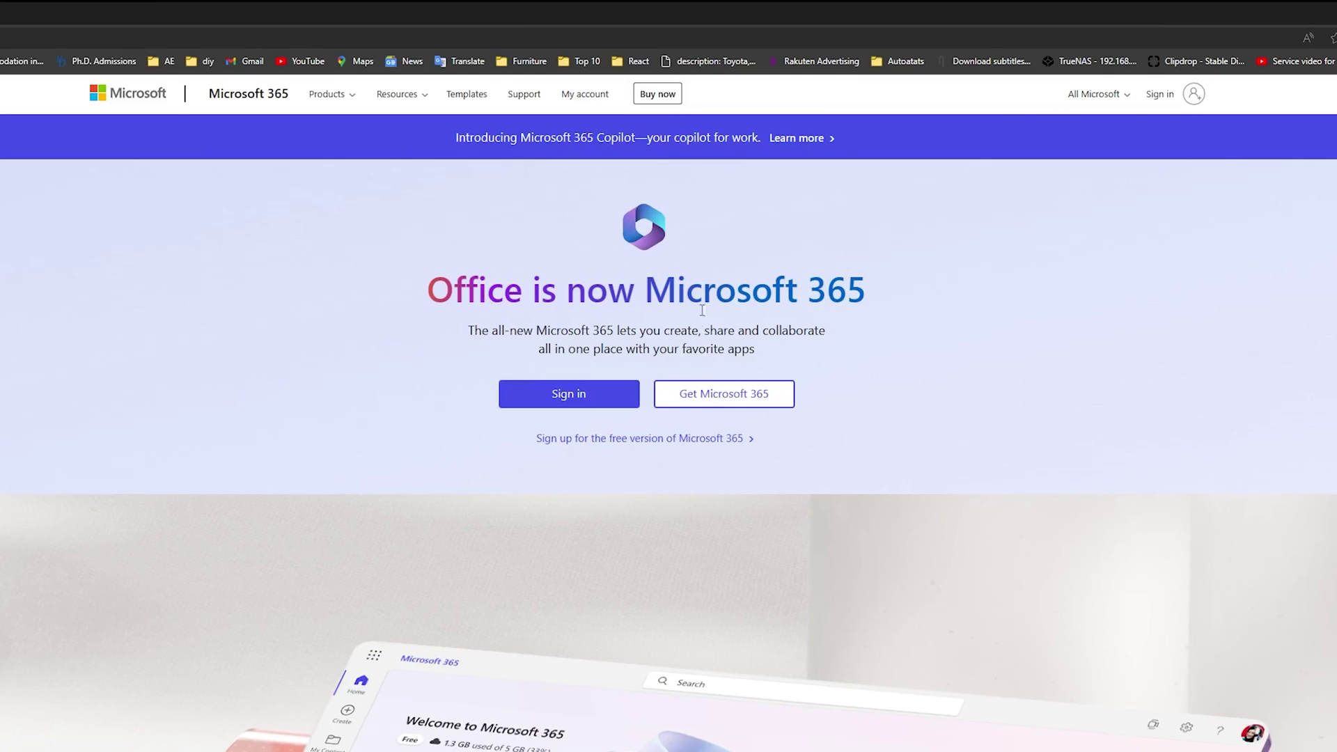
# Go to Sign in, close the InPrivate window, and load office.com in regular Edge.
pyautogui.click(567, 408)
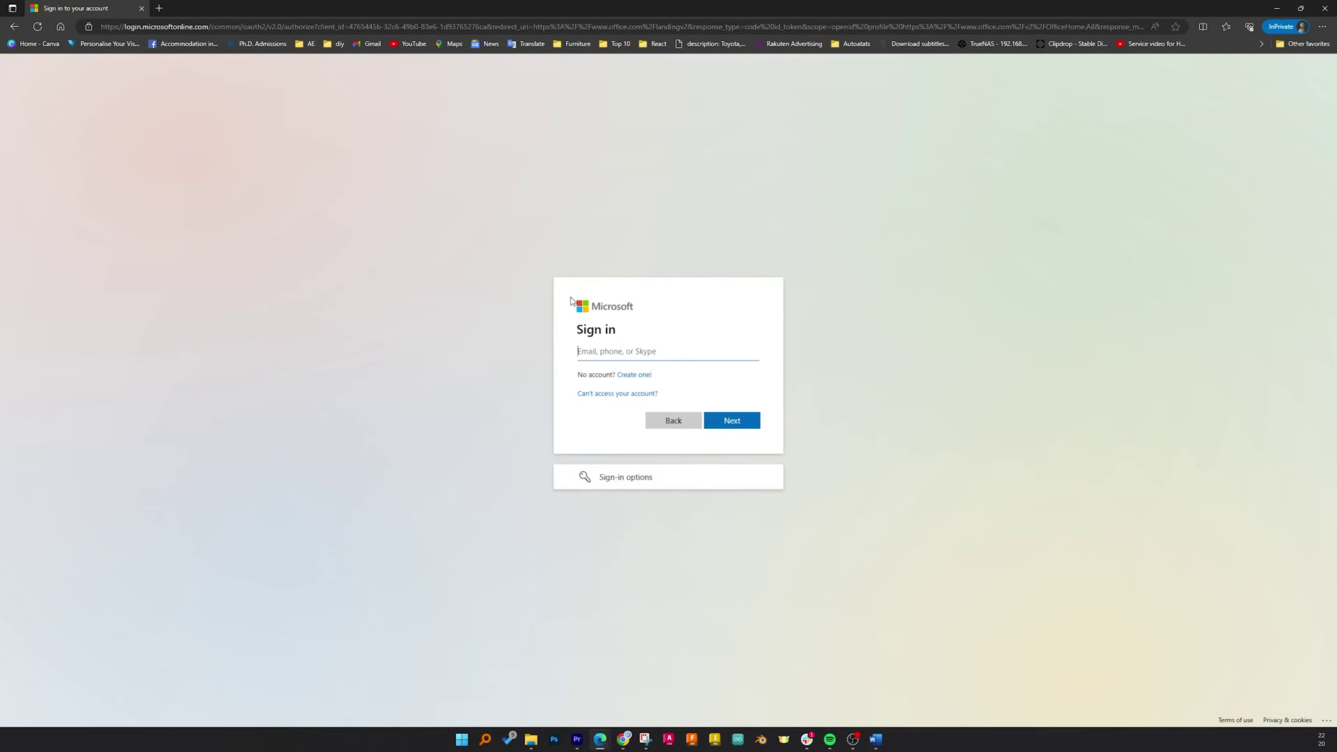
pyautogui.click(141, 9)
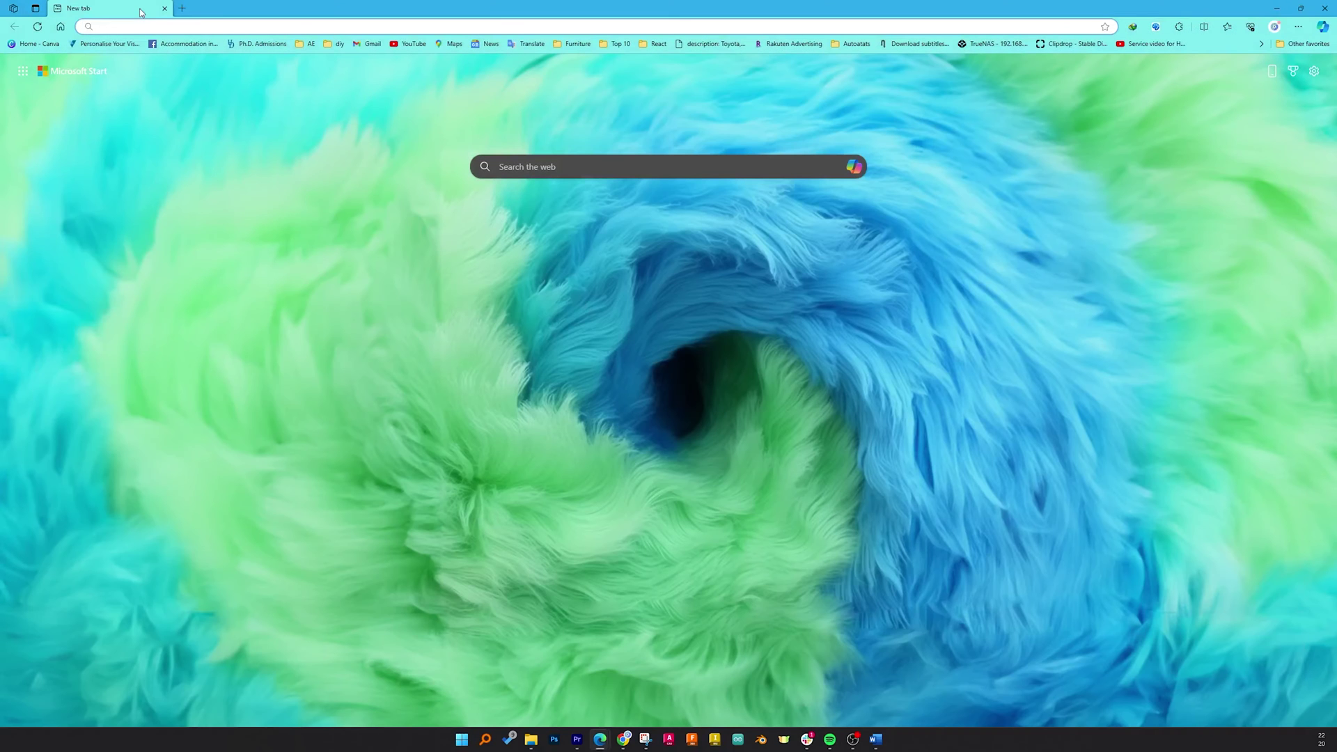
pyautogui.write('office.com')
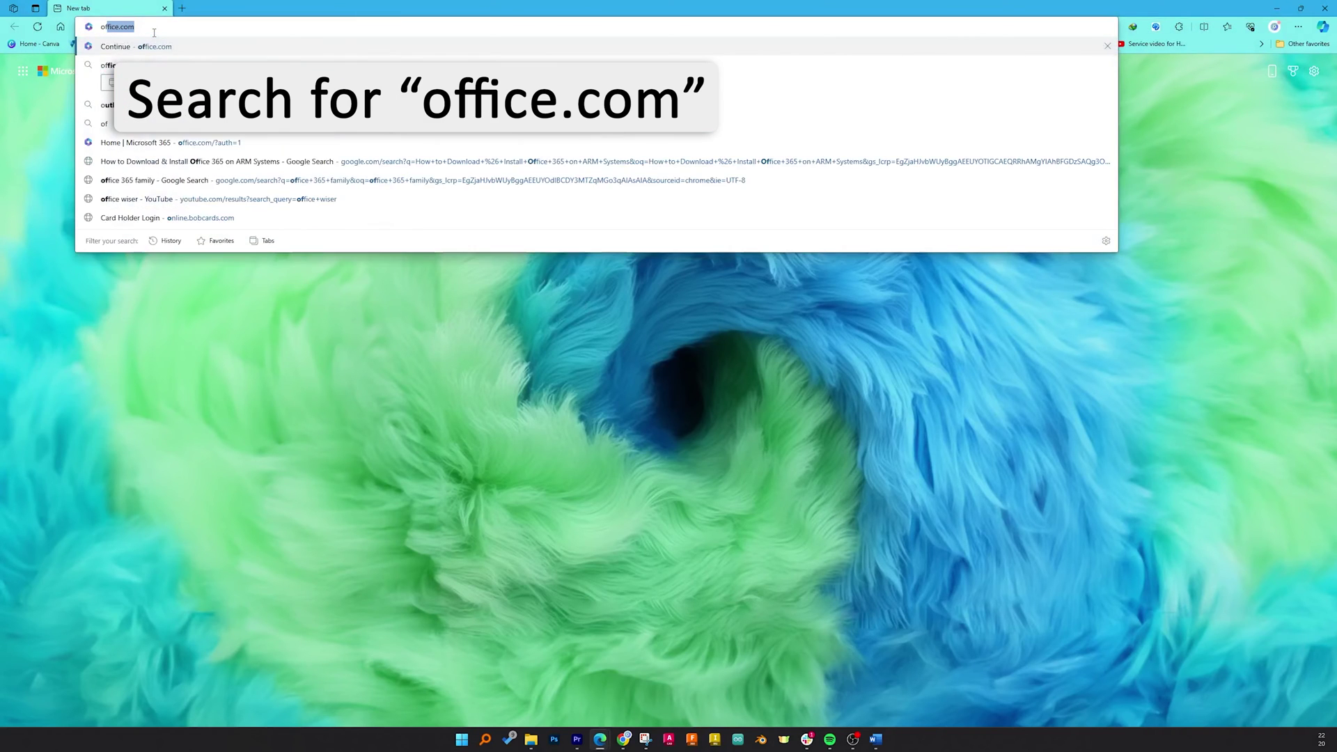
pyautogui.press('Return')
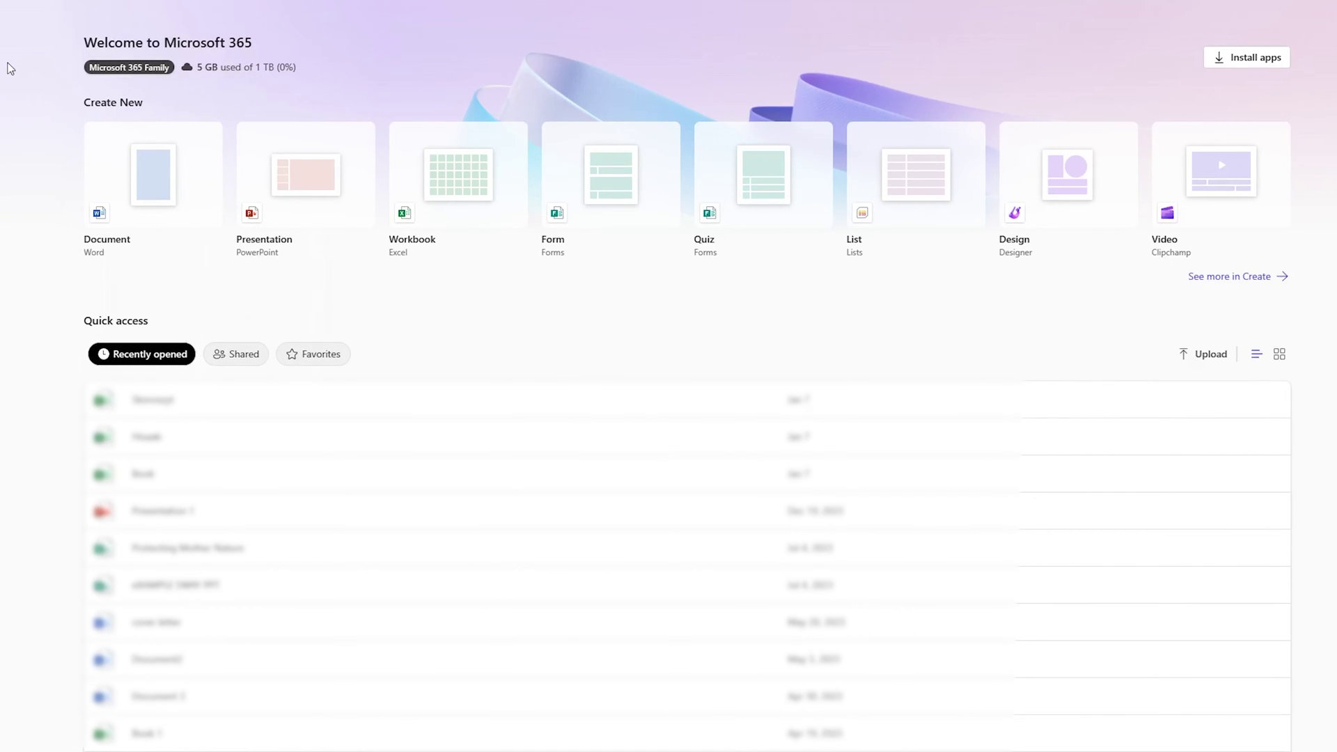
# Launch PowerPoint from the app launcher to start the blank Presentation 5.
pyautogui.click(15, 103)
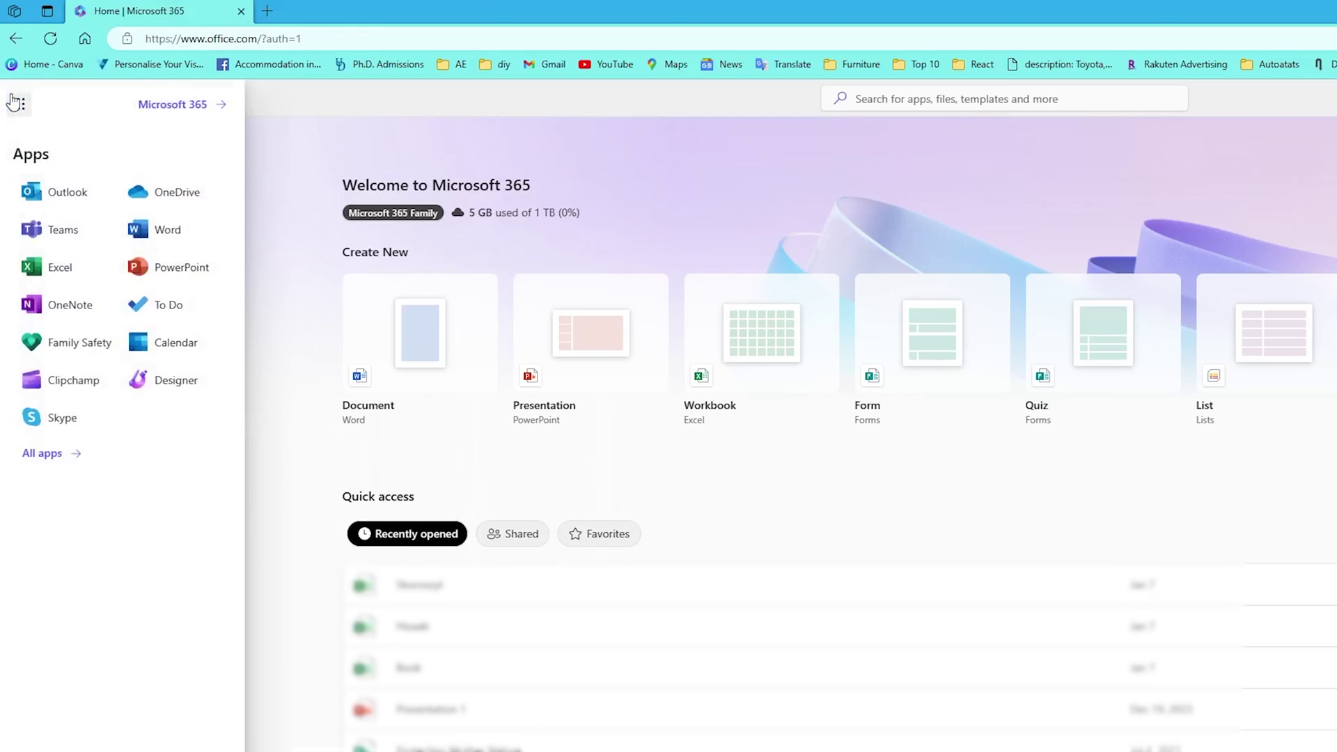
pyautogui.click(168, 267)
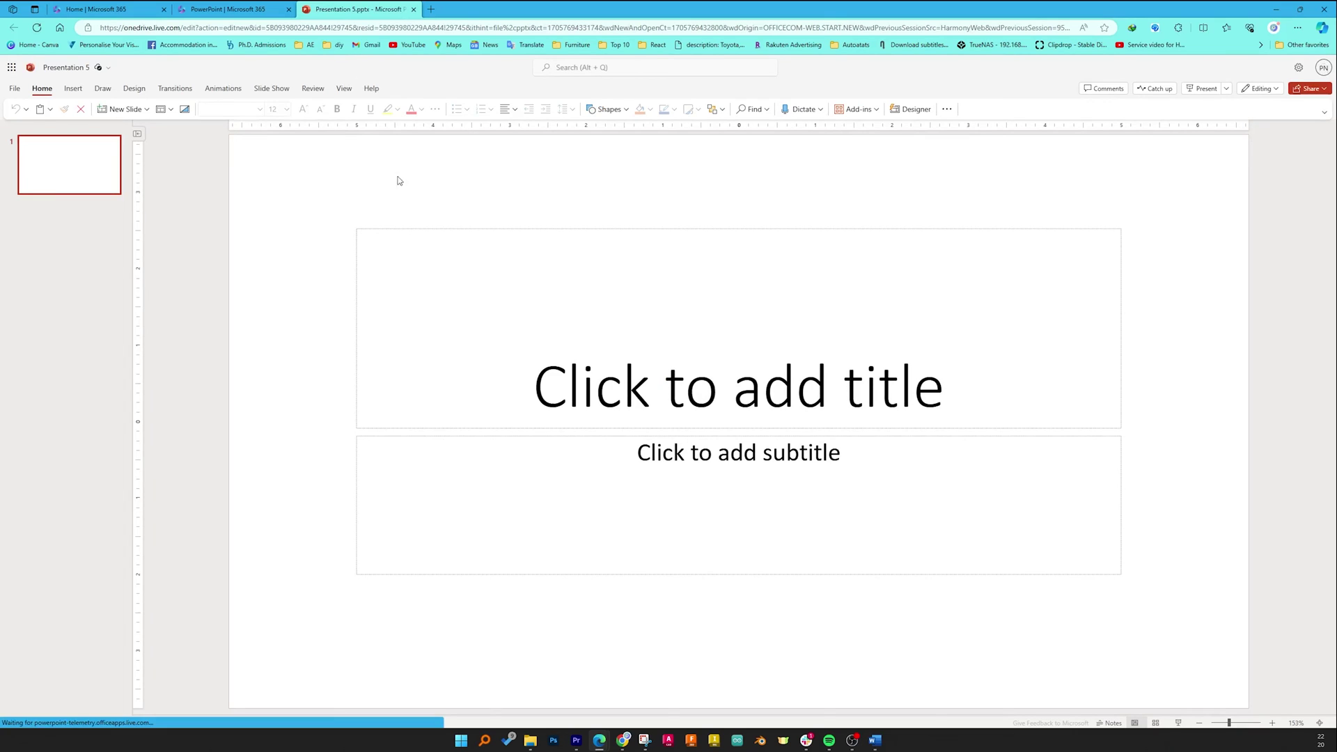
# Apply the colourful purple Designer design to slide 1.
pyautogui.click(911, 111)
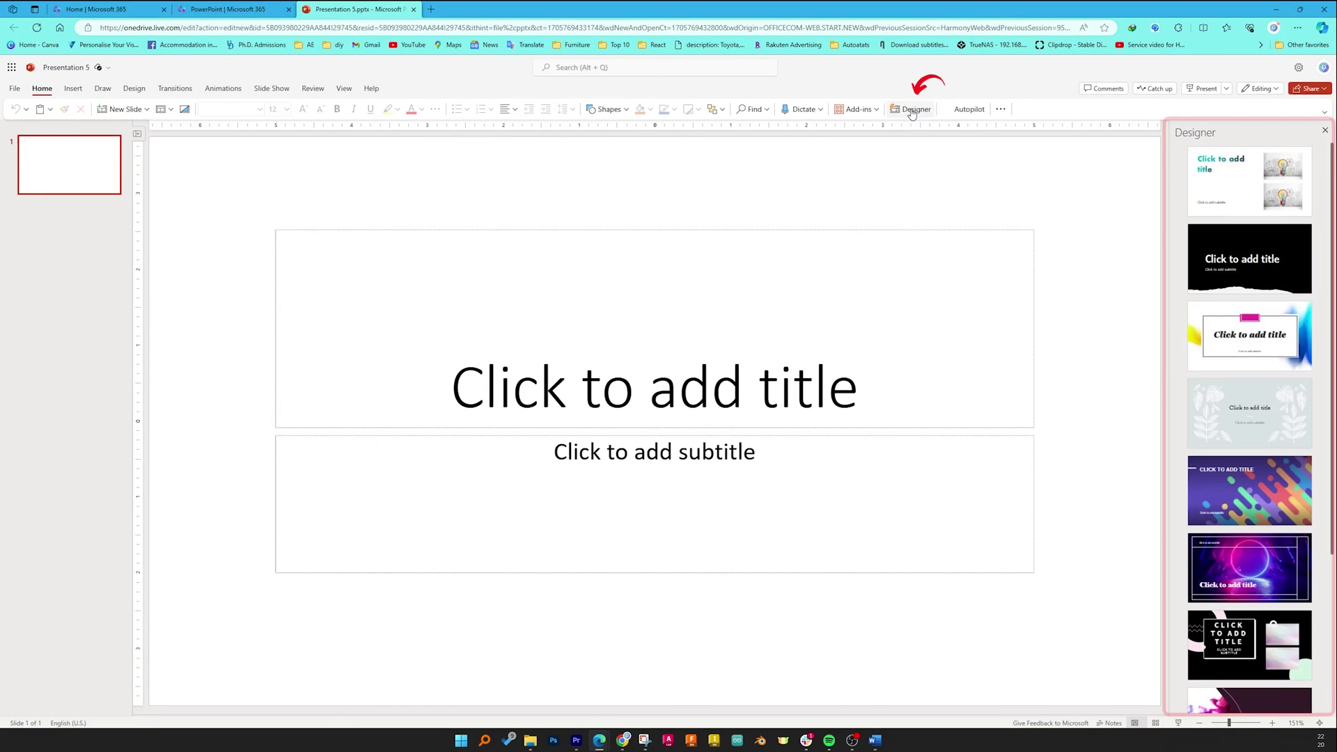
pyautogui.scroll(-3, 1237, 445)
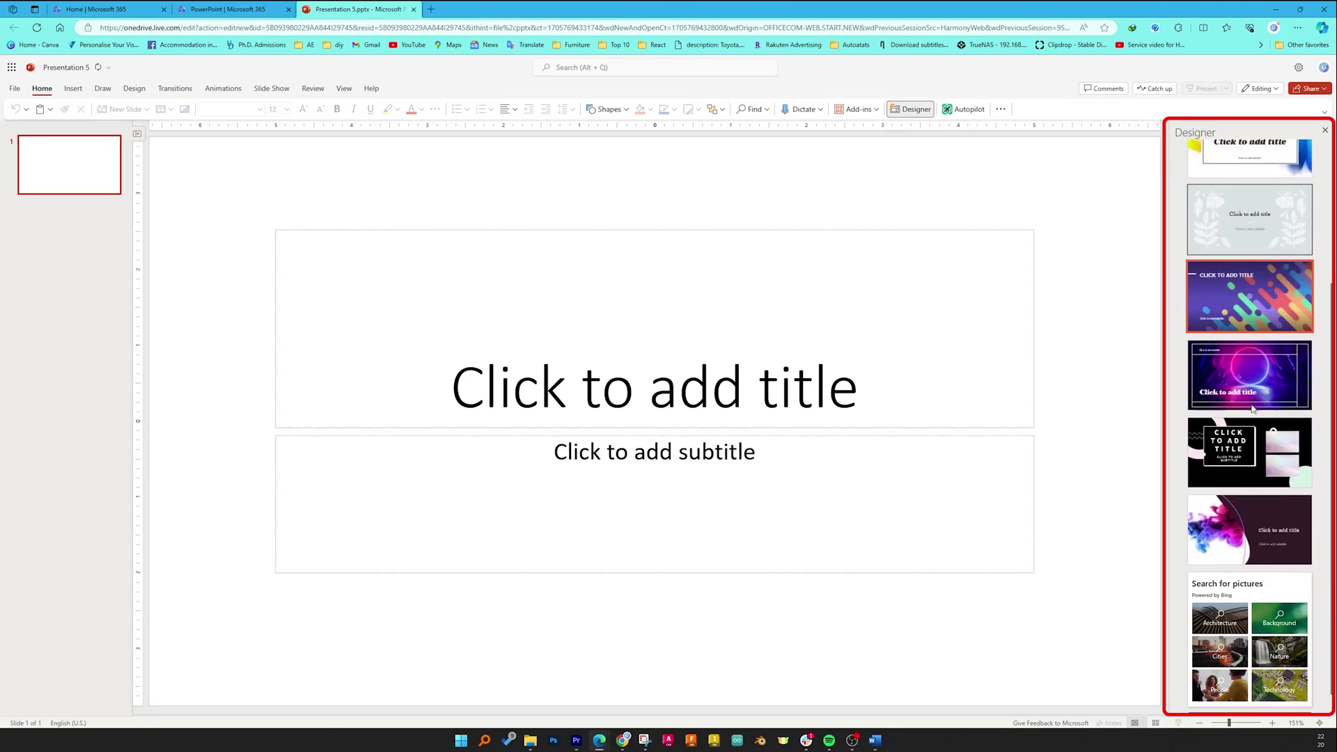
pyautogui.click(1257, 269)
pyautogui.click(1246, 600)
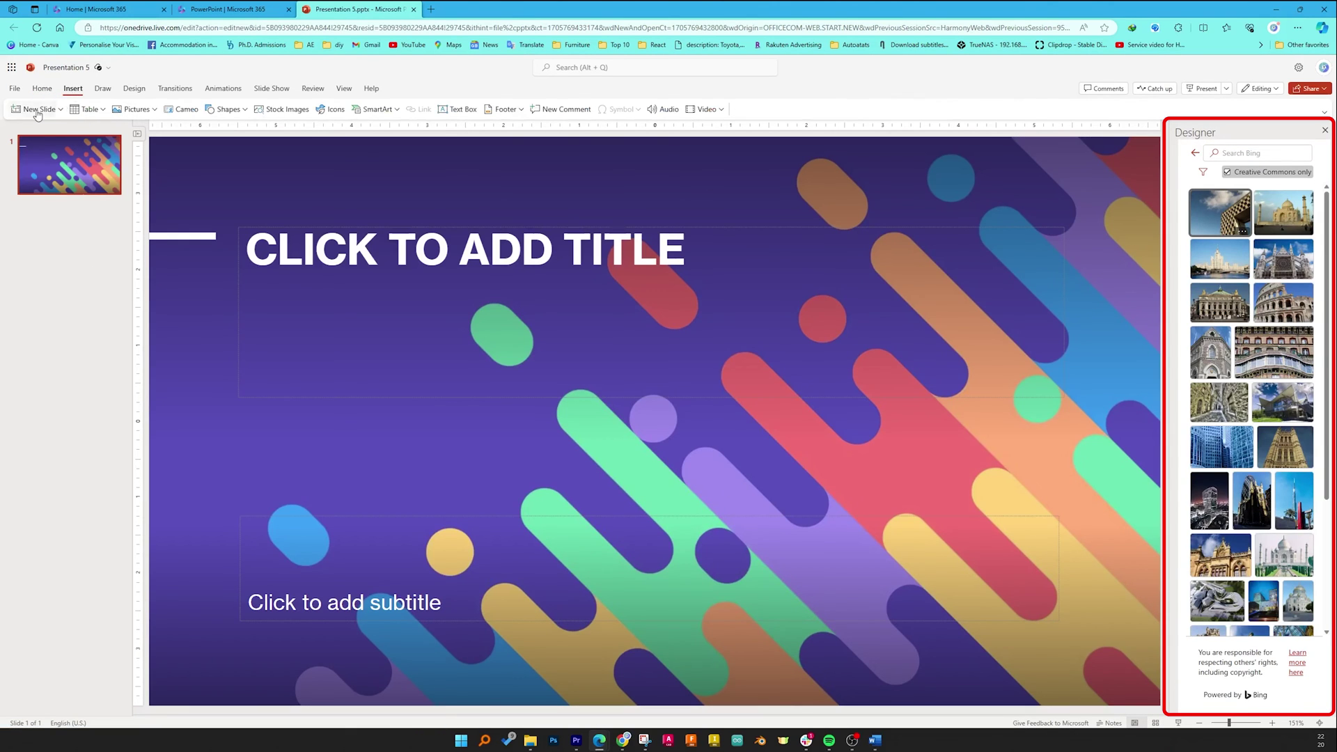
# Add a second slide with the title-left, text-right Designer layout.
pyautogui.click(56, 114)
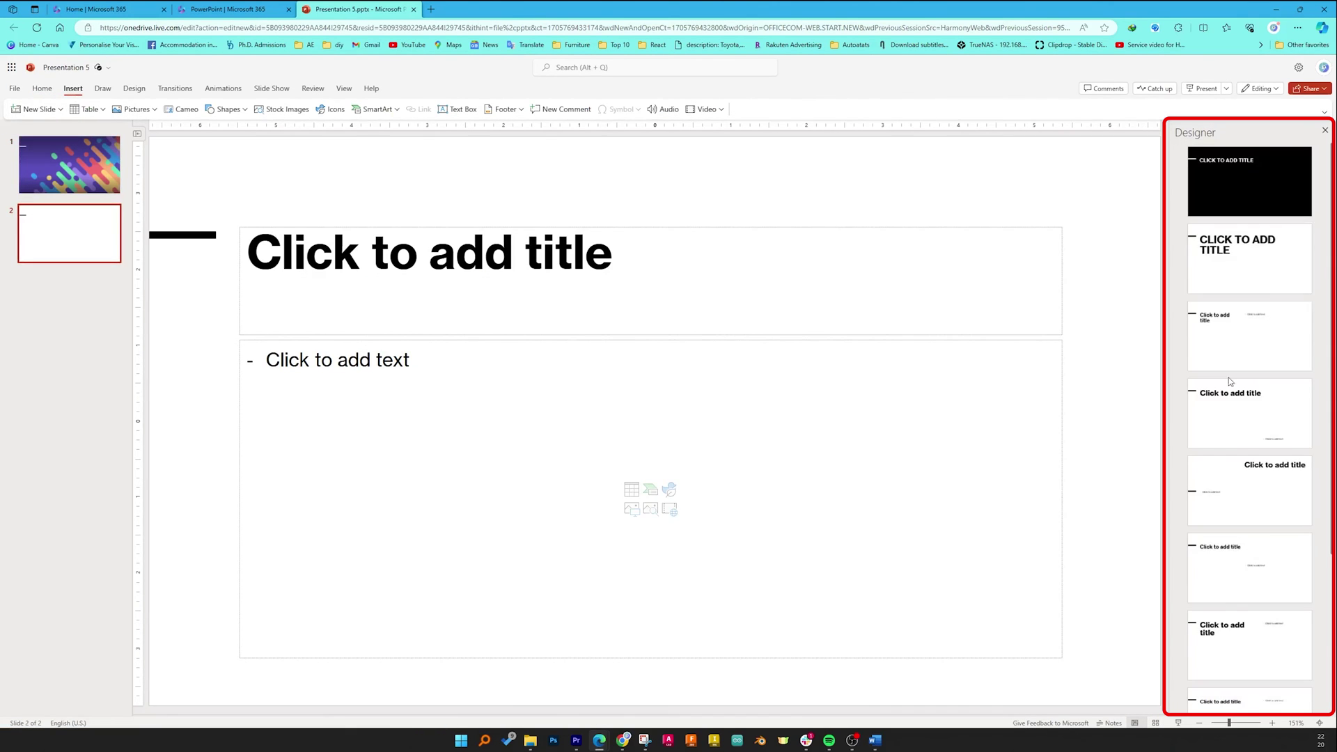
pyautogui.scroll(-3, 1225, 383)
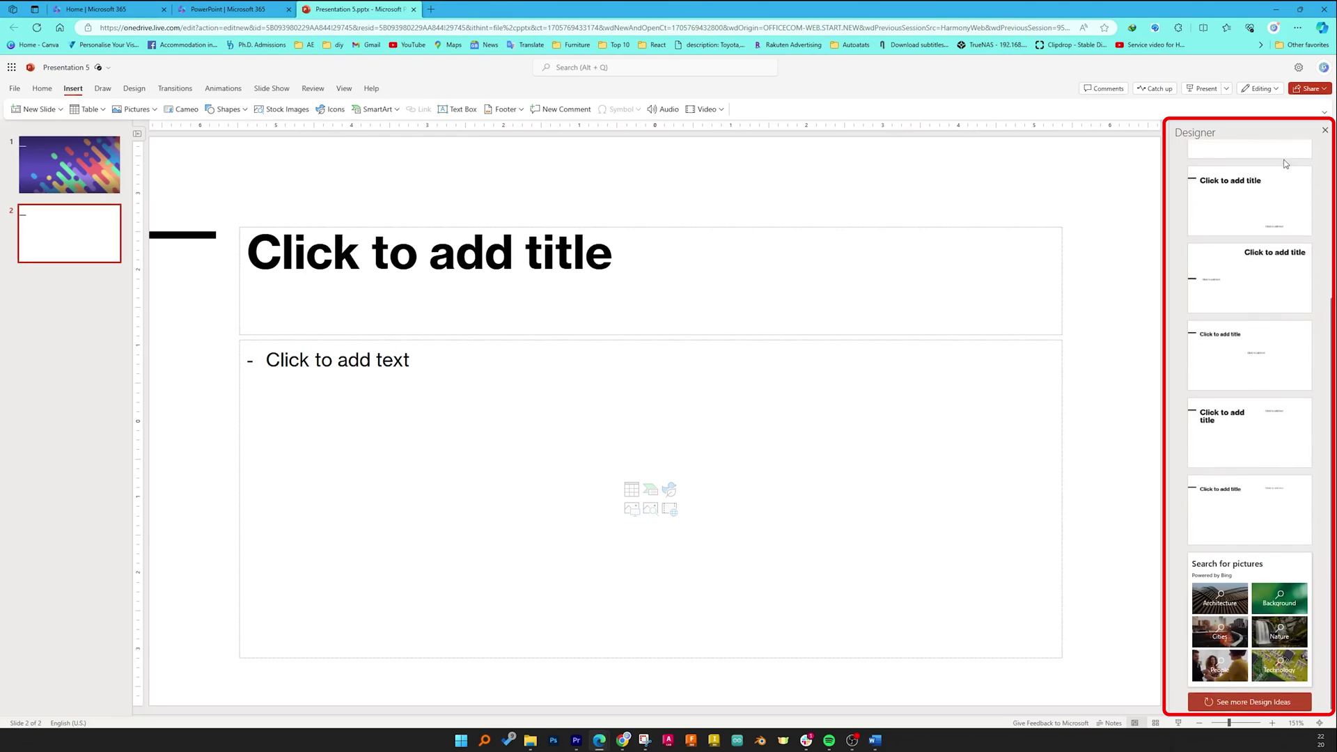
pyautogui.click(1250, 485)
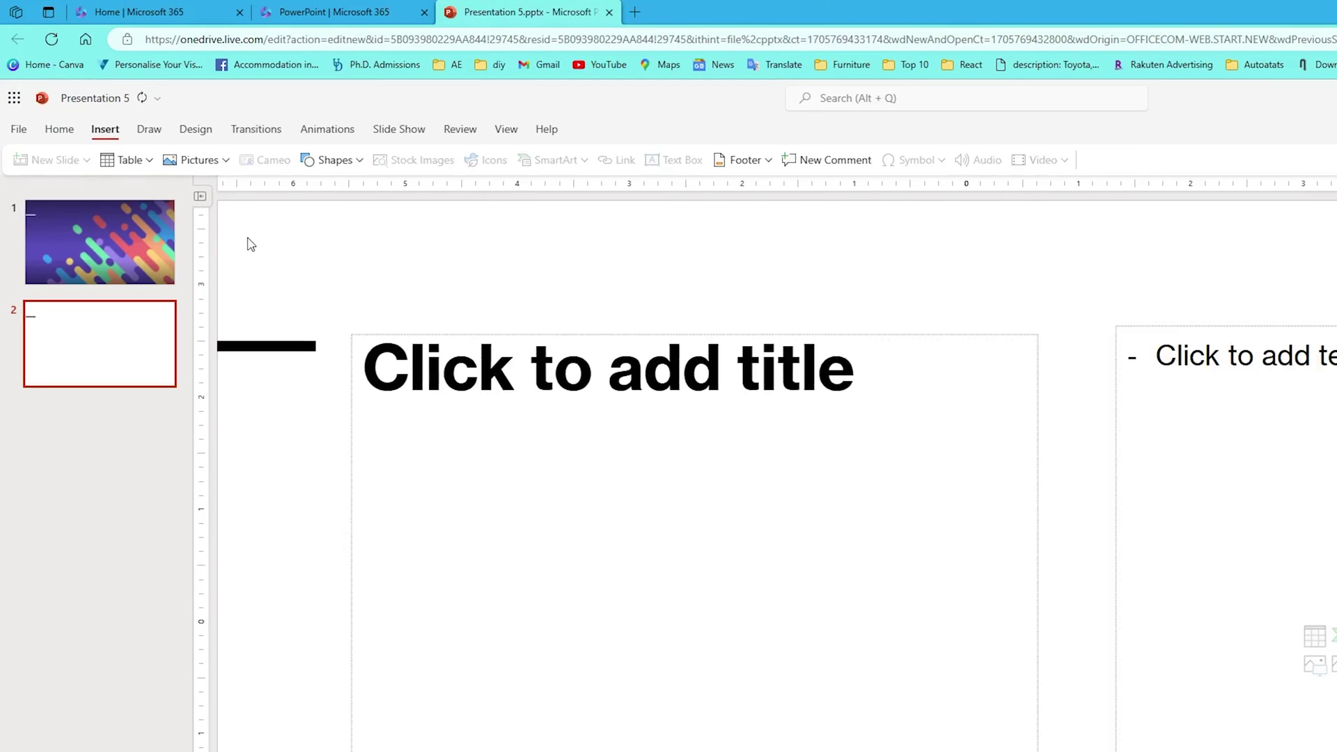
# Download a copy of Presentation 5 via File > Save as > Download a Copy.
pyautogui.click(19, 128)
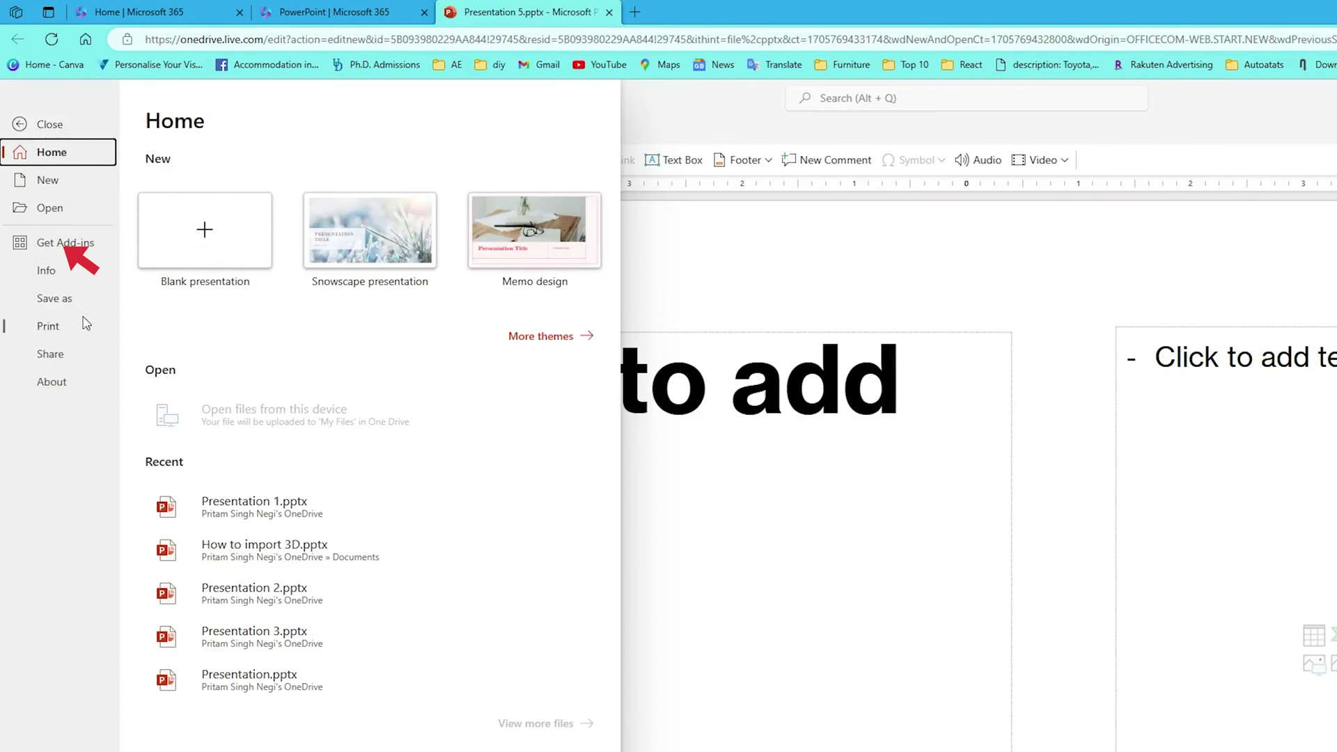
pyautogui.click(70, 299)
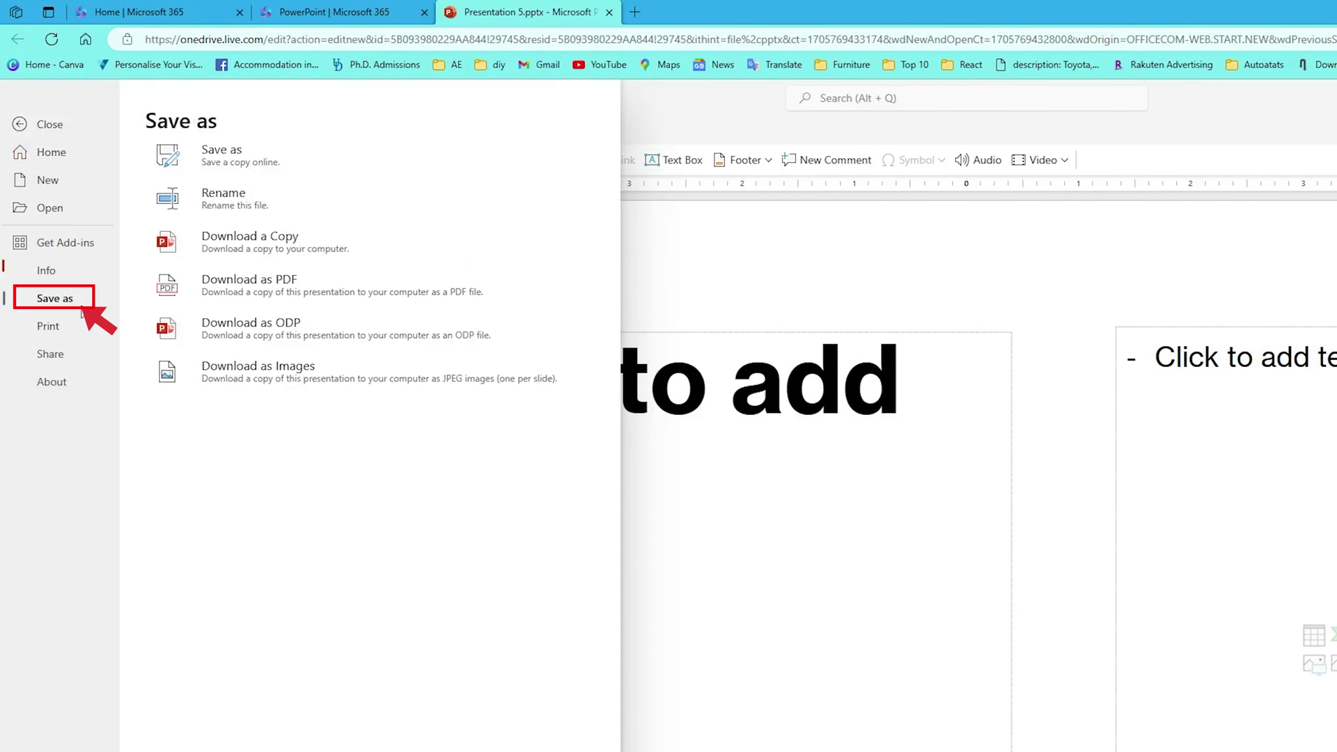
pyautogui.click(333, 252)
pyautogui.click(977, 608)
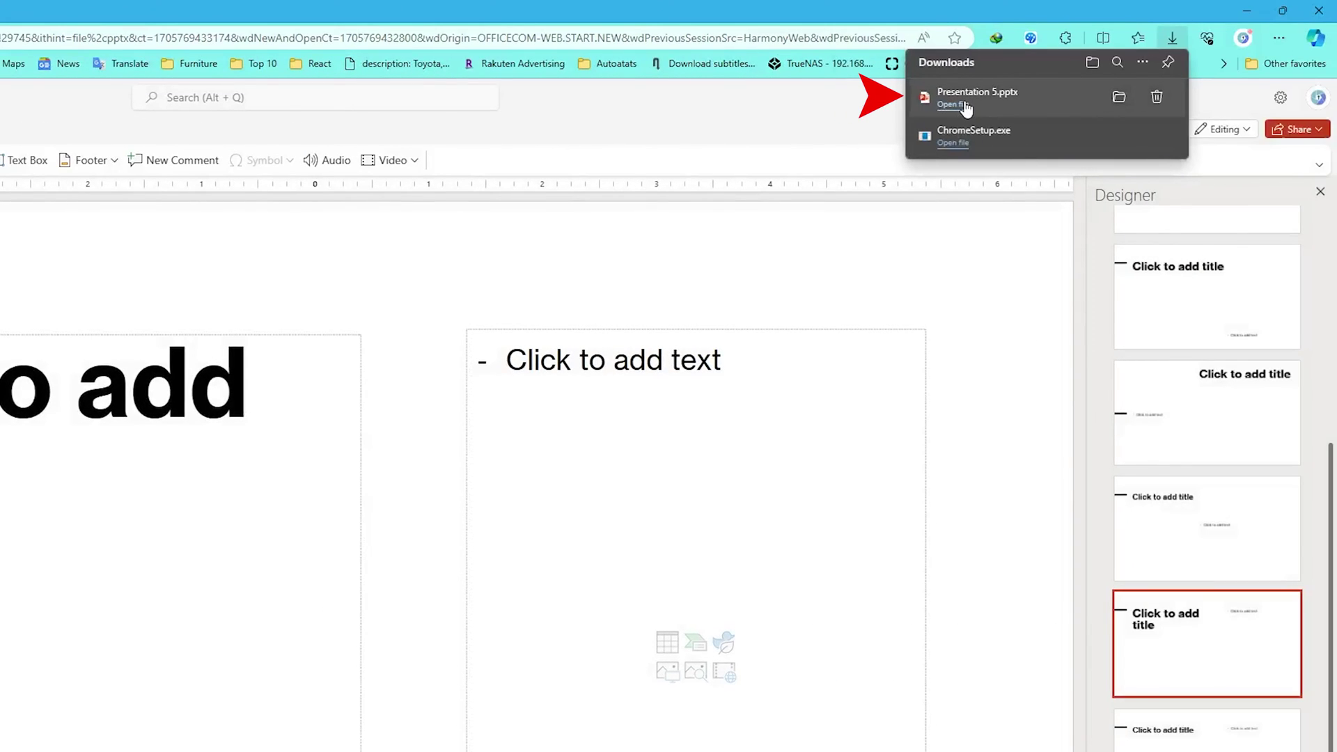
# Open the downloaded Presentation 5.pptx in desktop PowerPoint and dismiss the Protected View bar.
pyautogui.click(964, 105)
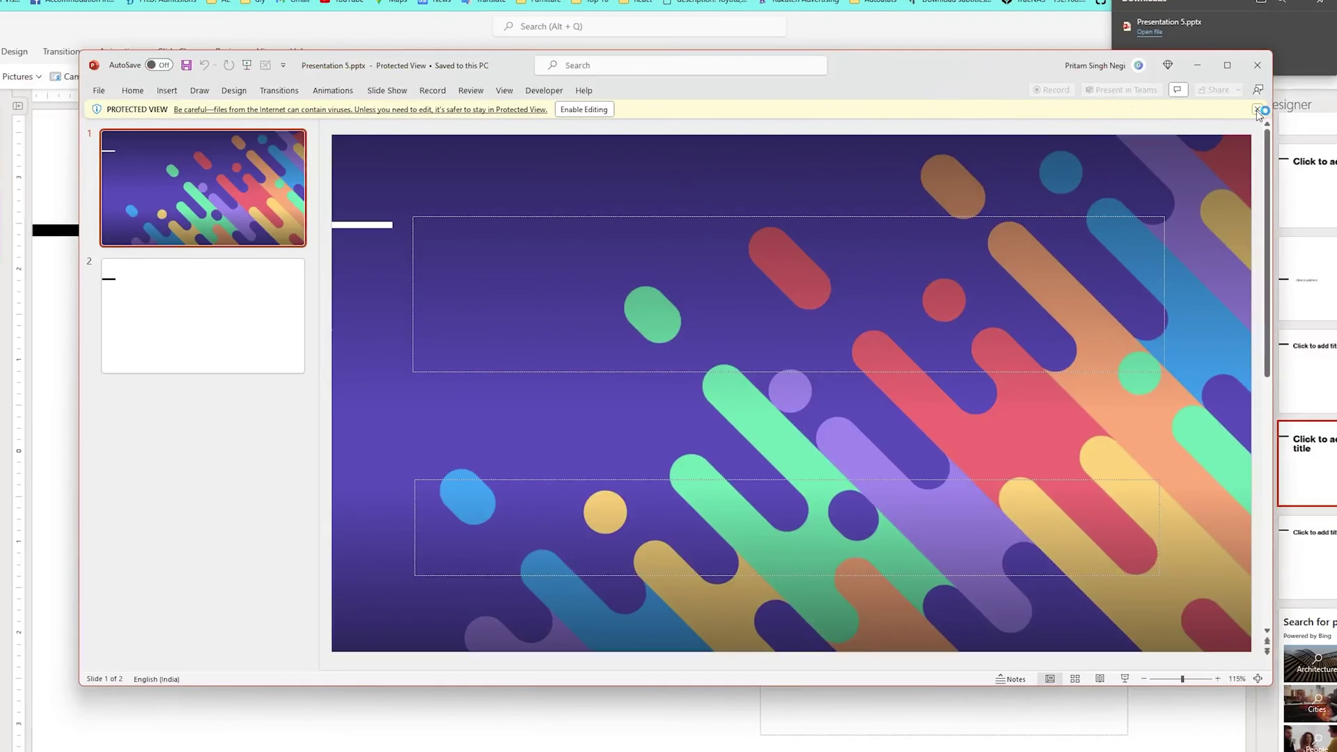
pyautogui.click(1258, 110)
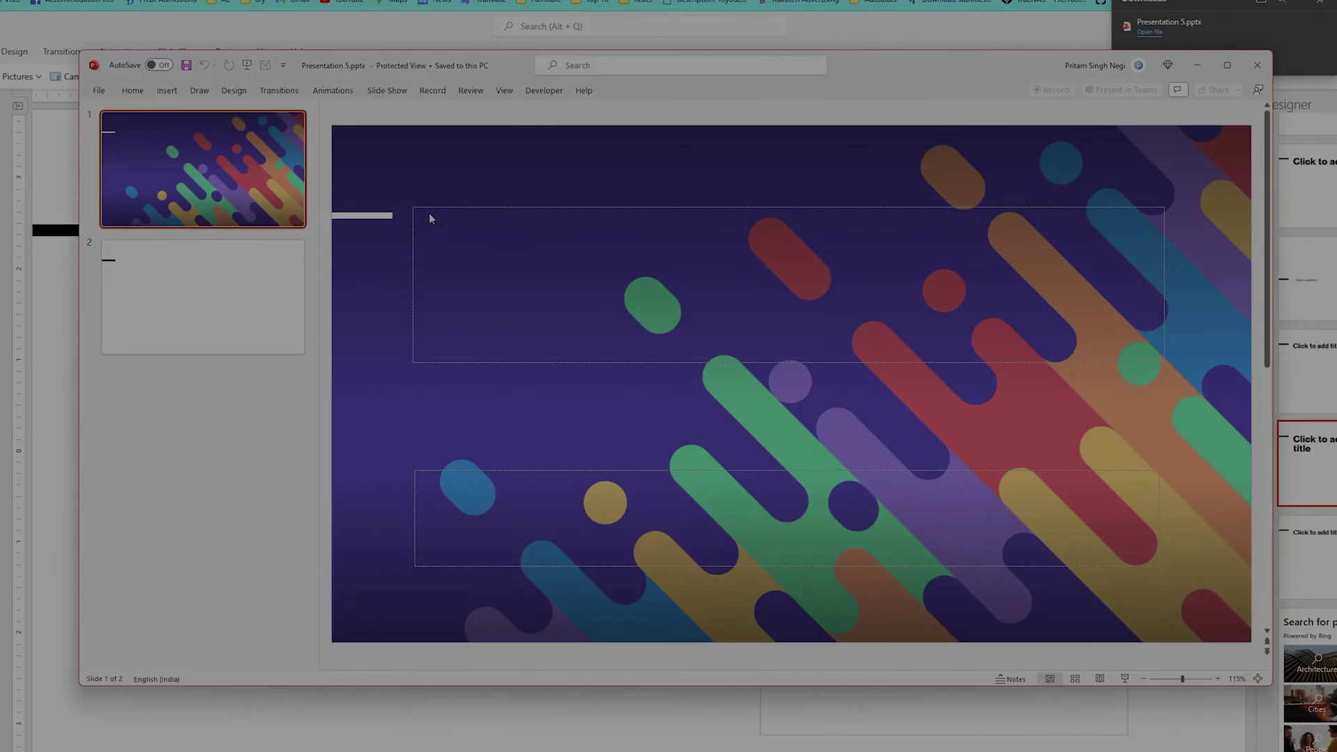